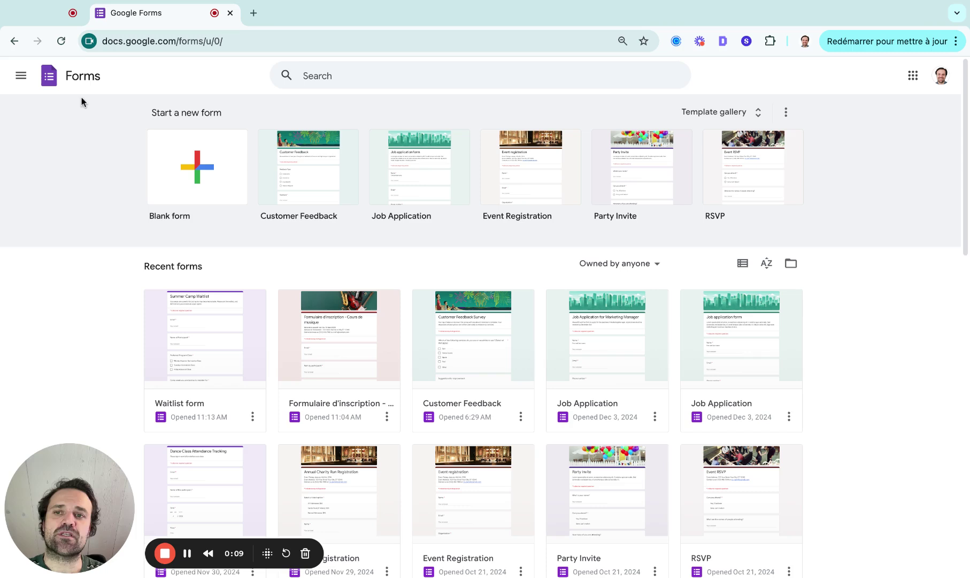
# Open the Waitlist form from Recent forms on the Forms home page.
pyautogui.click(198, 347)
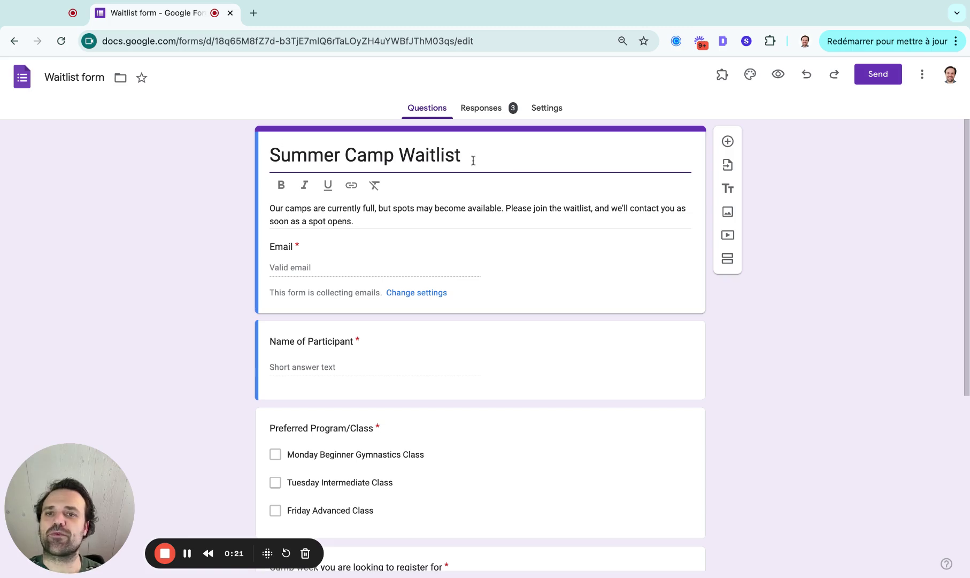
# Review the description and the Email, Participant, Program/Class and Camp week questions without editing.
pyautogui.tripleClick(419, 205)
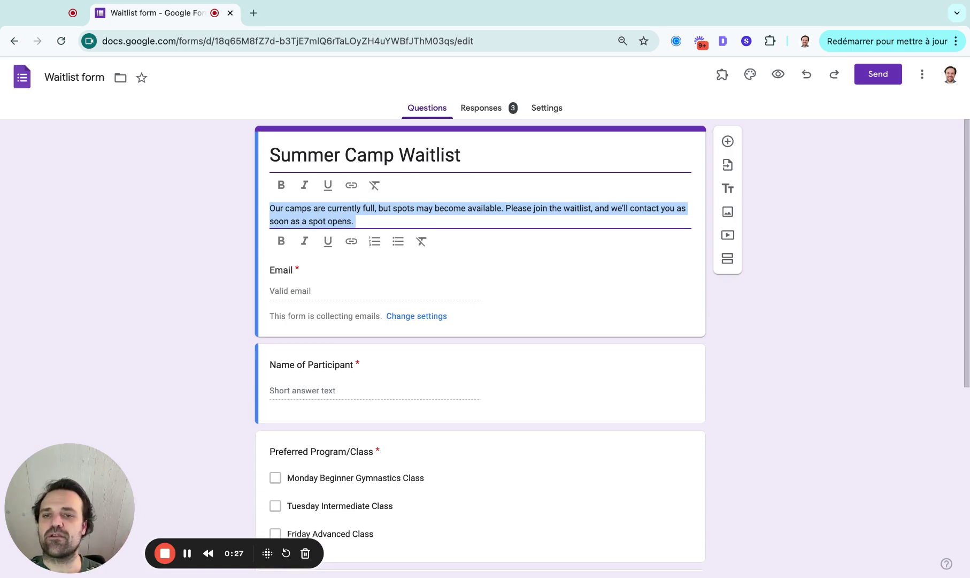
pyautogui.click(524, 273)
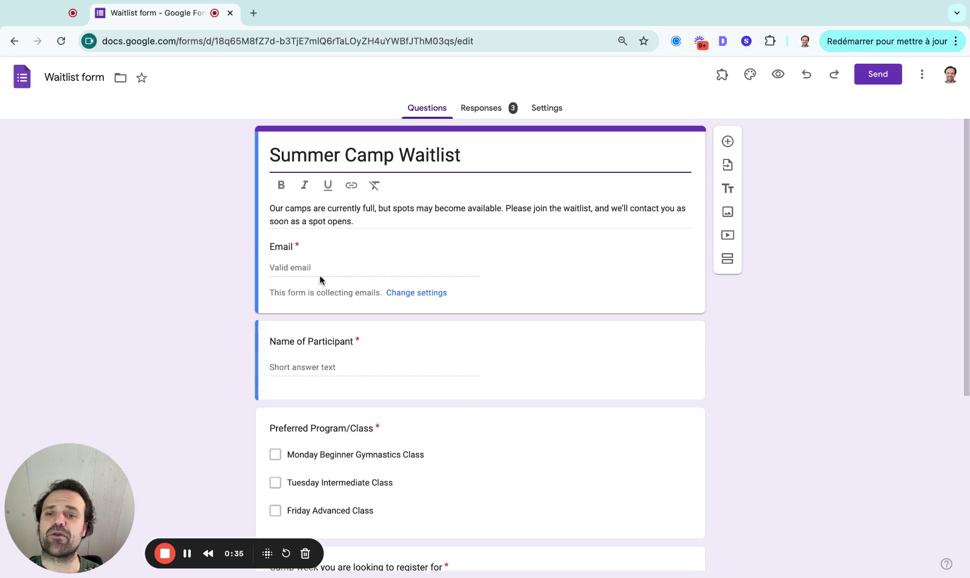
pyautogui.scroll(-5, 300, 350)
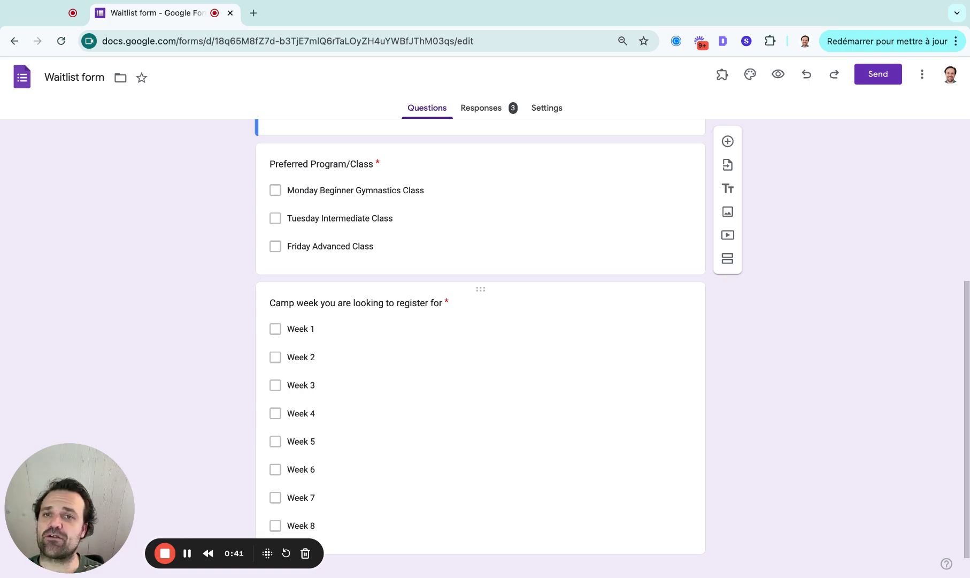
pyautogui.click(484, 172)
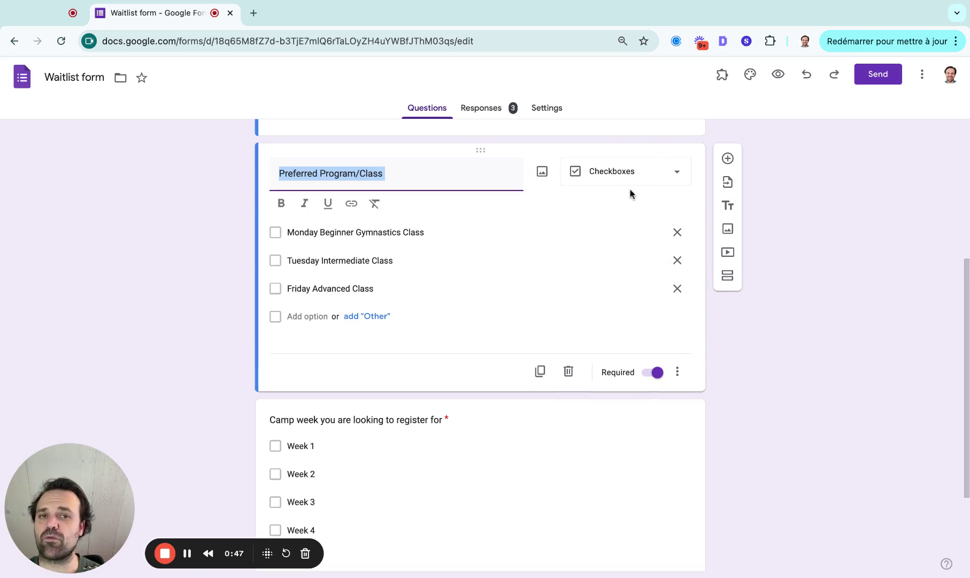
pyautogui.scroll(-3, 484, 347)
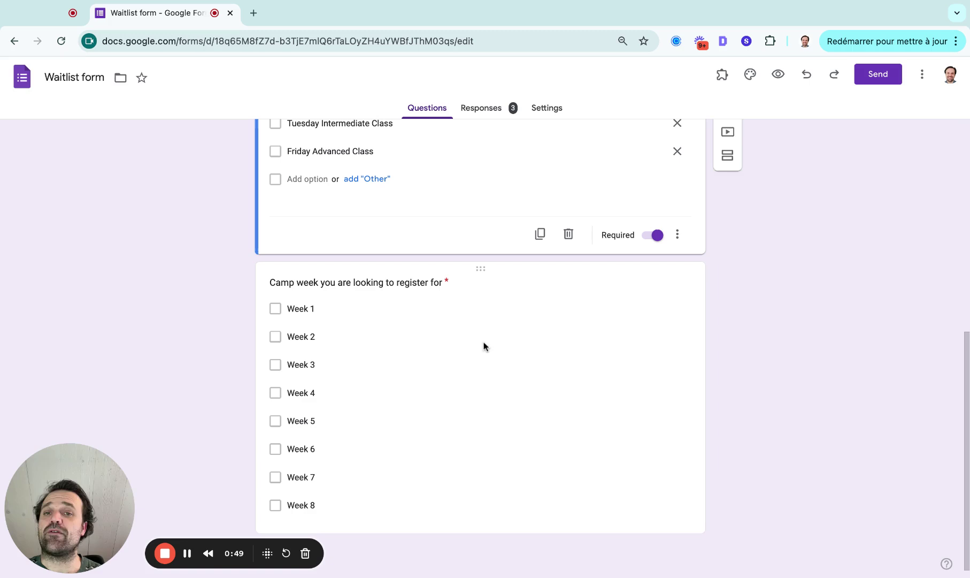
pyautogui.click(606, 278)
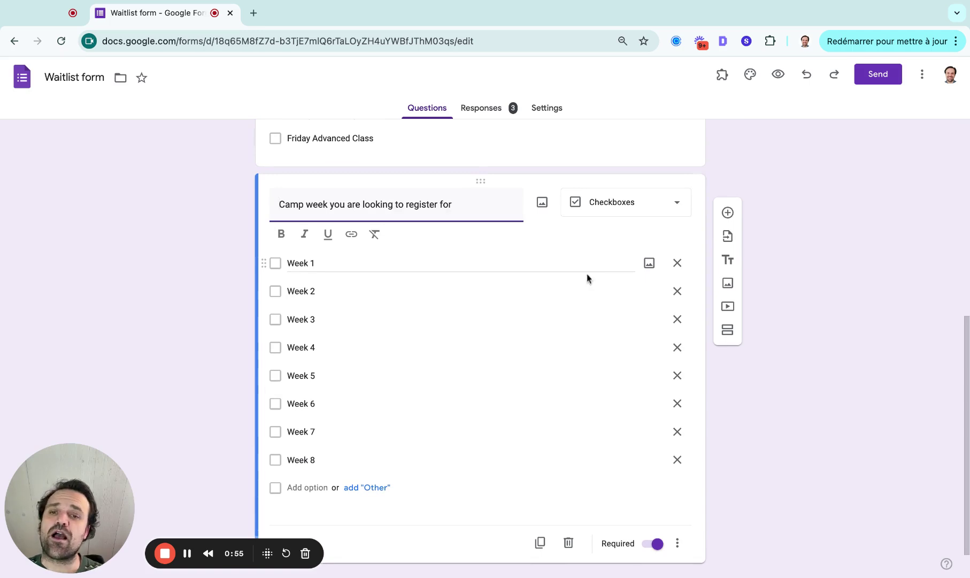
pyautogui.click(281, 297)
pyautogui.click(273, 324)
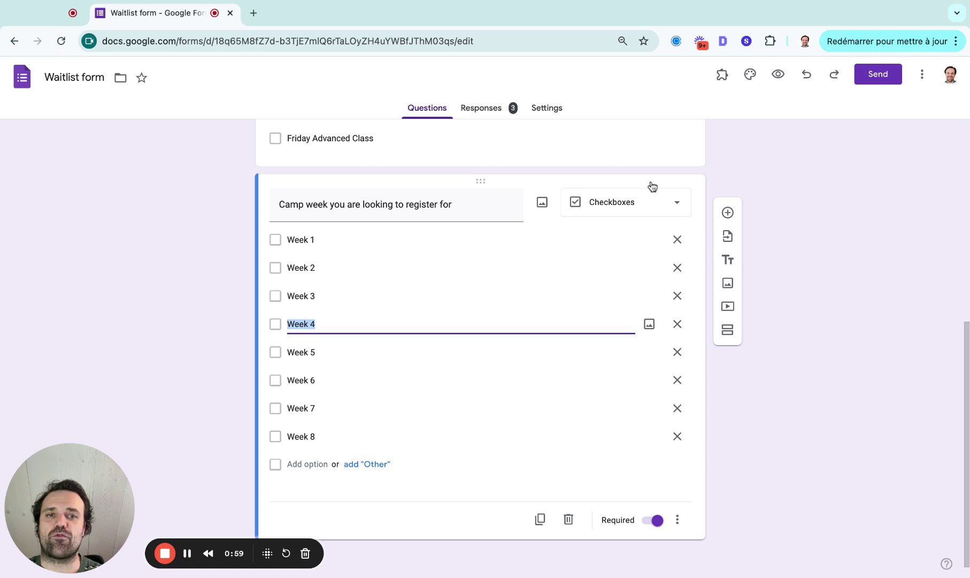
pyautogui.click(793, 421)
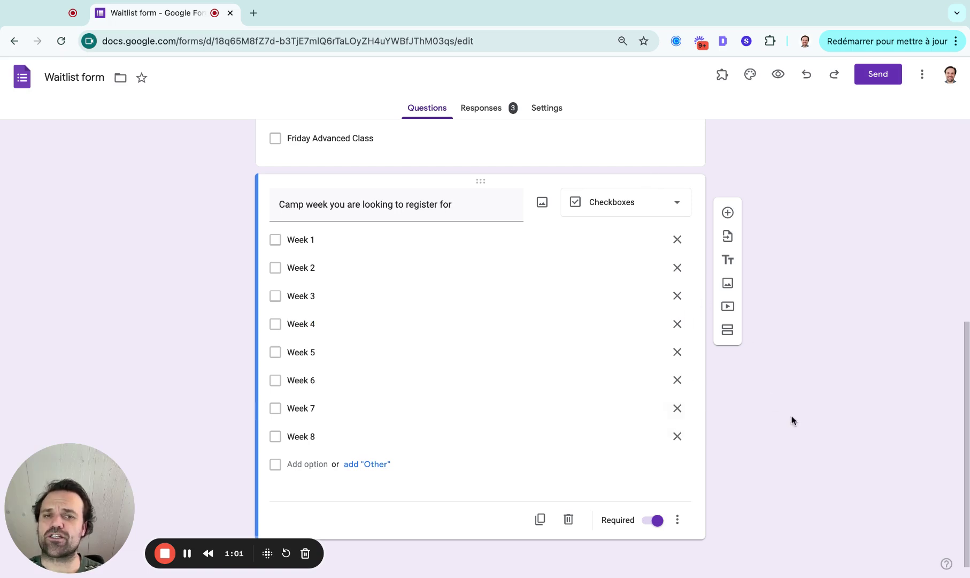
pyautogui.scroll(7, 766, 358)
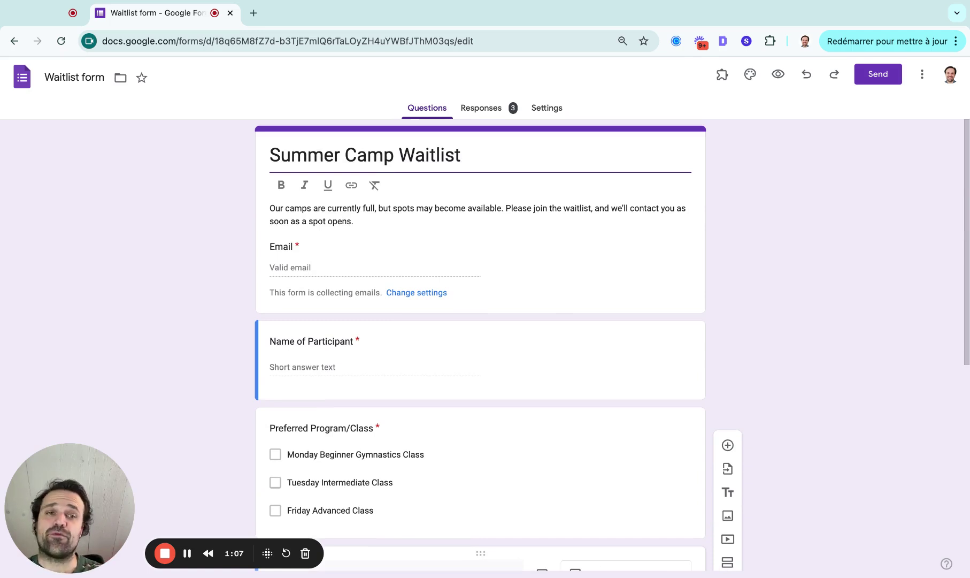
# Preview Summer Camp Waitlist as a respondent and look over all four questions and Submit.
pyautogui.click(778, 74)
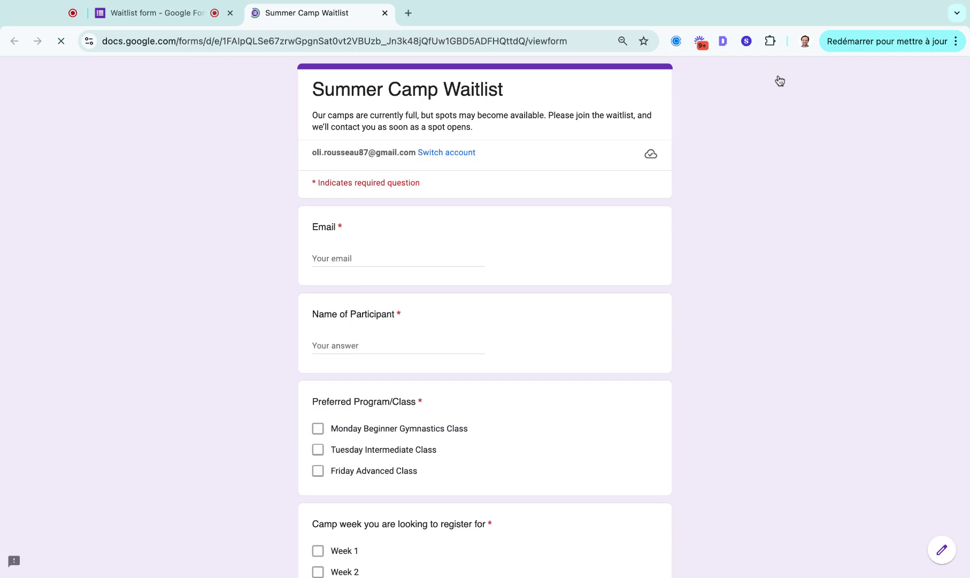
pyautogui.scroll(-5, 480, 241)
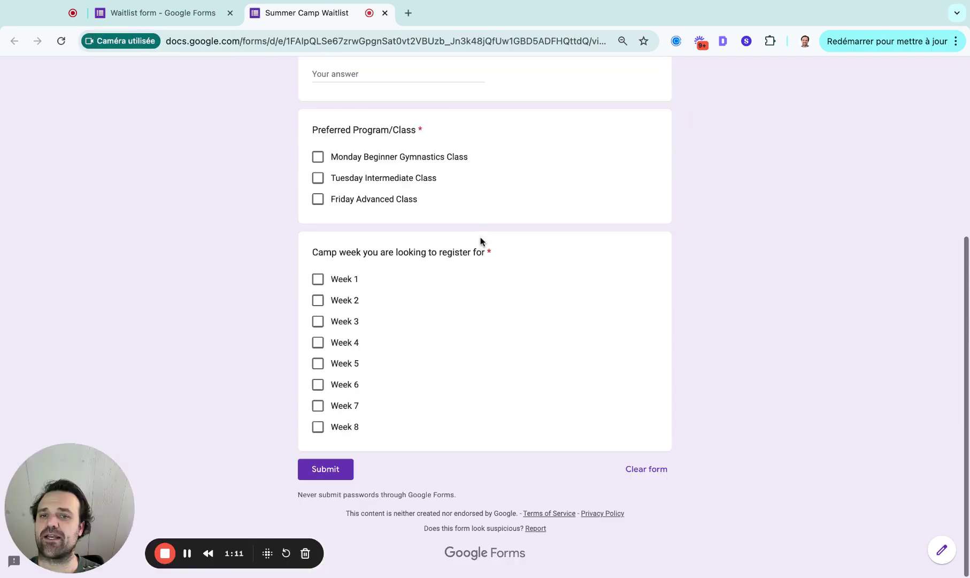
pyautogui.scroll(5, 480, 241)
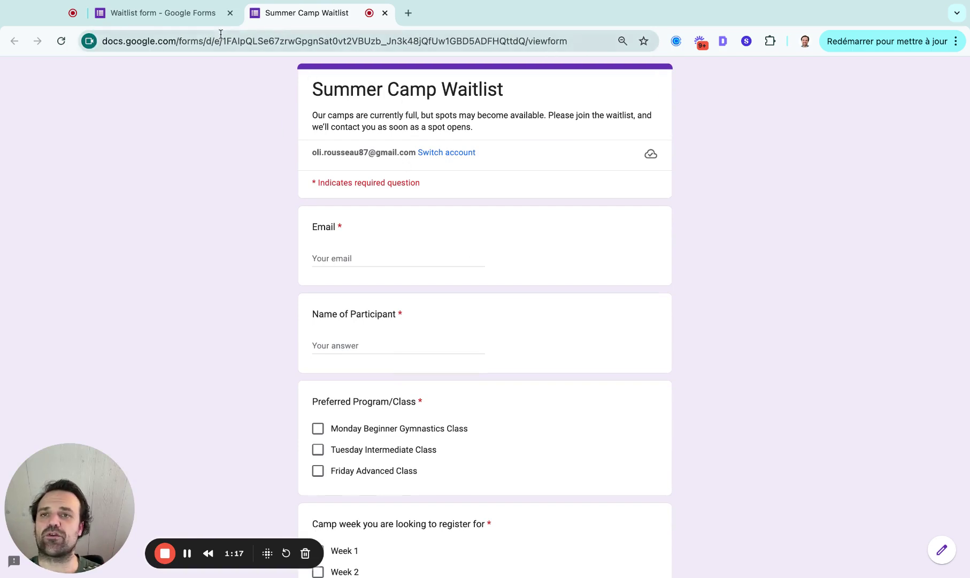
# Return to the Waitlist editor and check the purple Roboto theme settings without changing them.
pyautogui.click(191, 21)
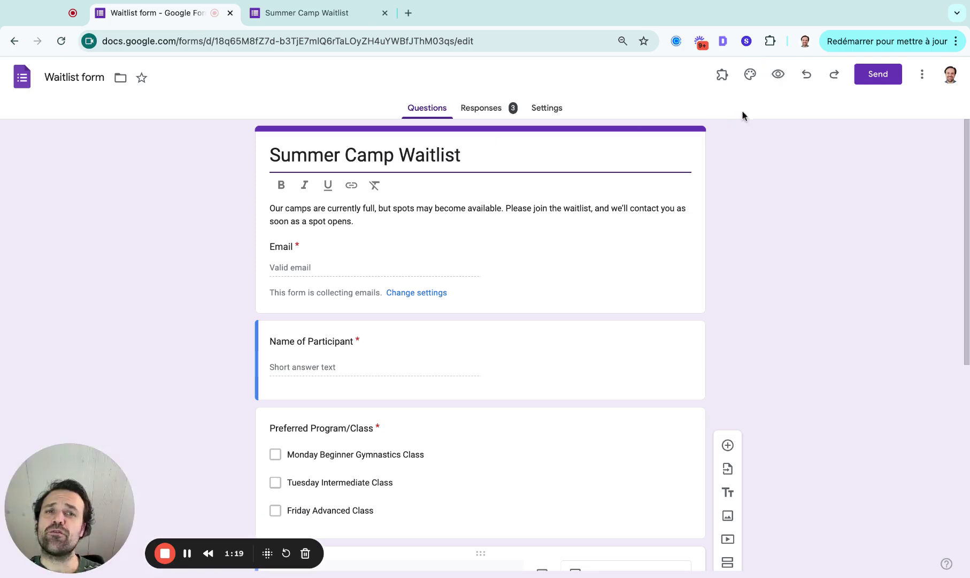
pyautogui.click(751, 74)
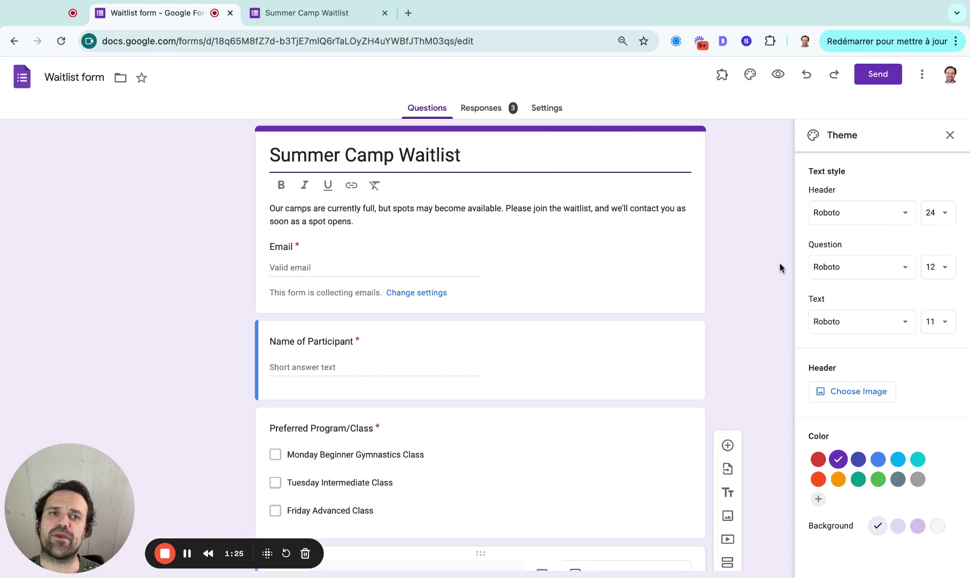
pyautogui.click(950, 135)
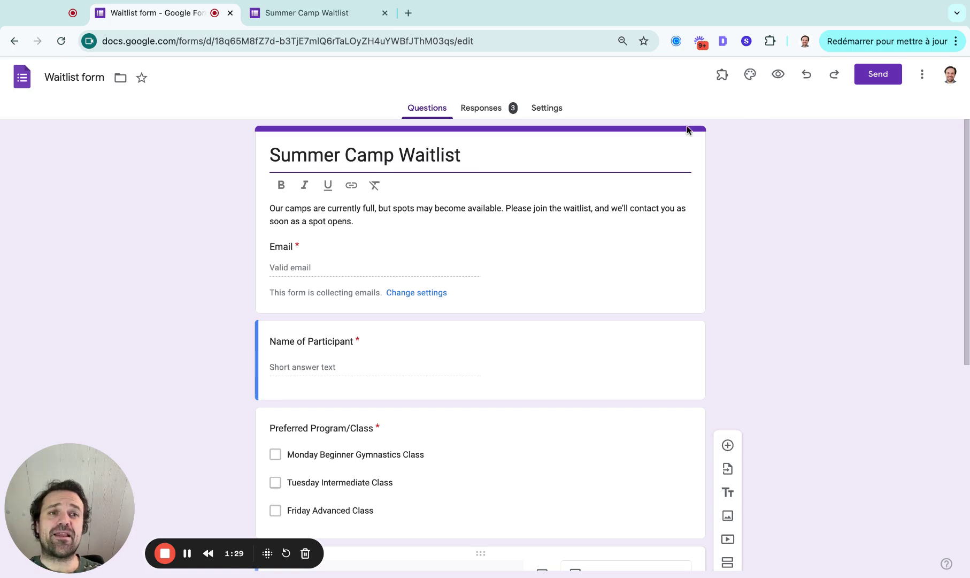
pyautogui.click(922, 77)
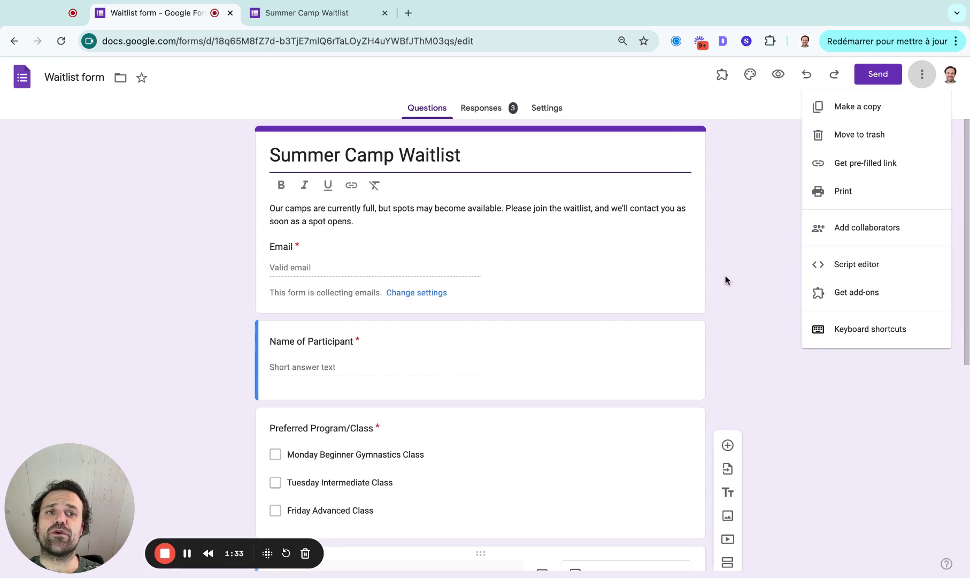
pyautogui.click(759, 277)
pyautogui.click(878, 74)
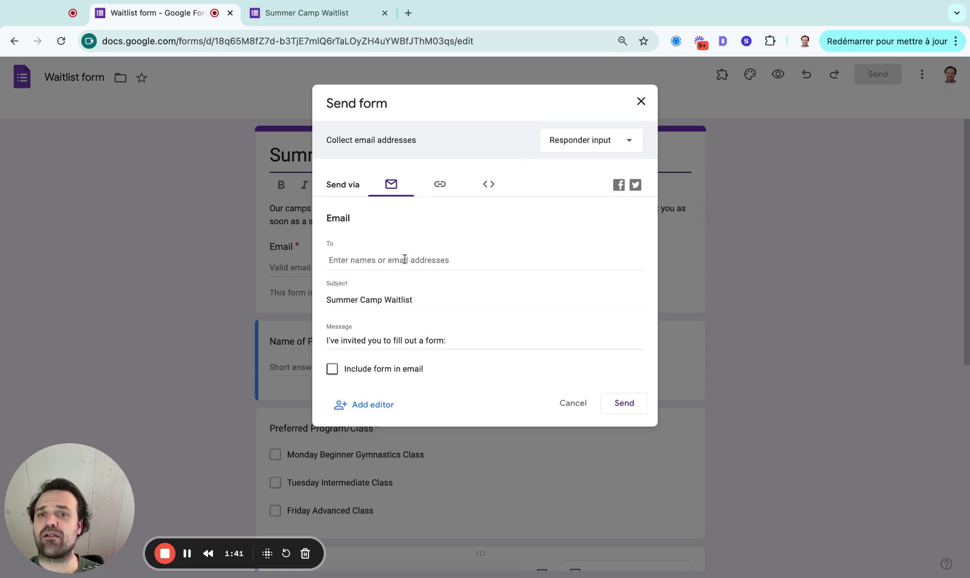
pyautogui.click(440, 185)
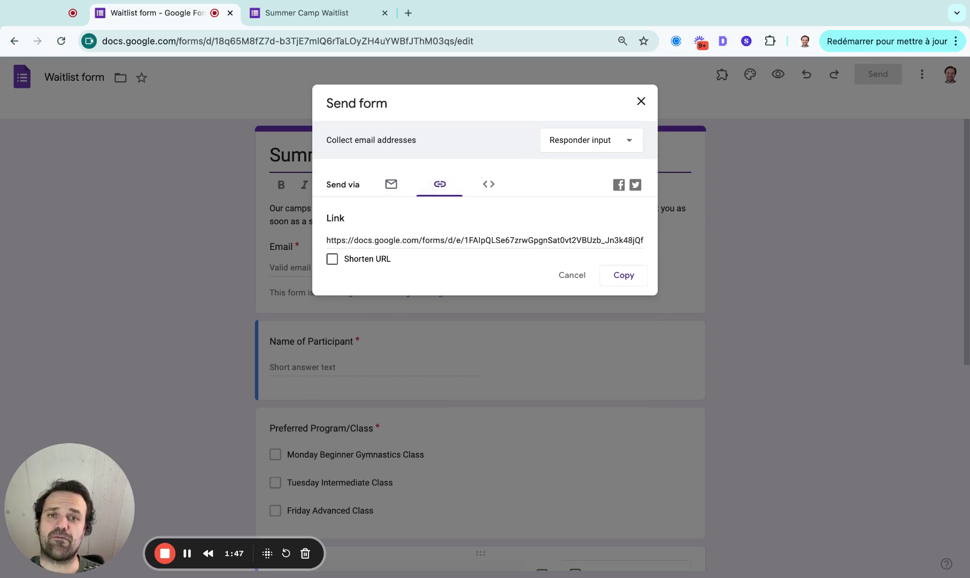
pyautogui.click(487, 185)
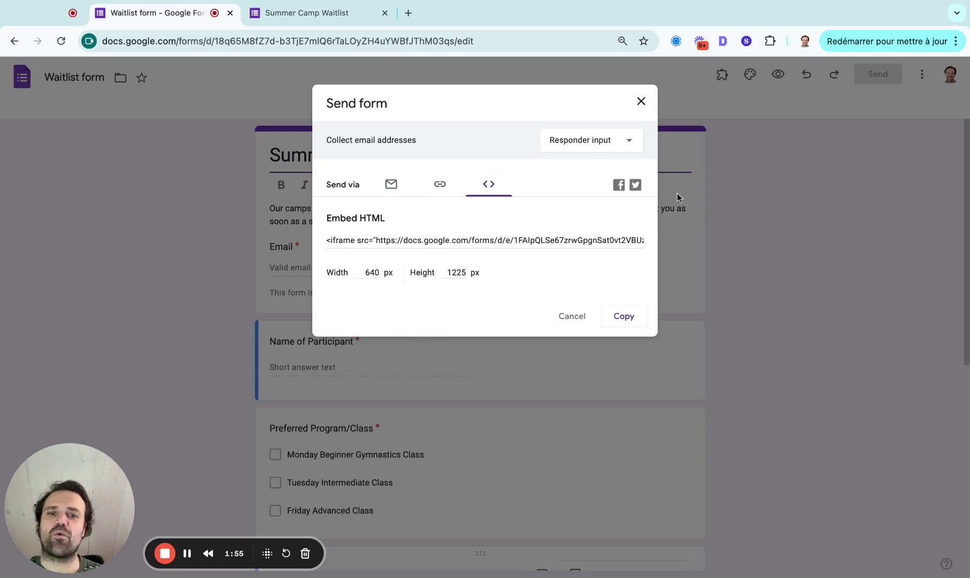
pyautogui.click(641, 101)
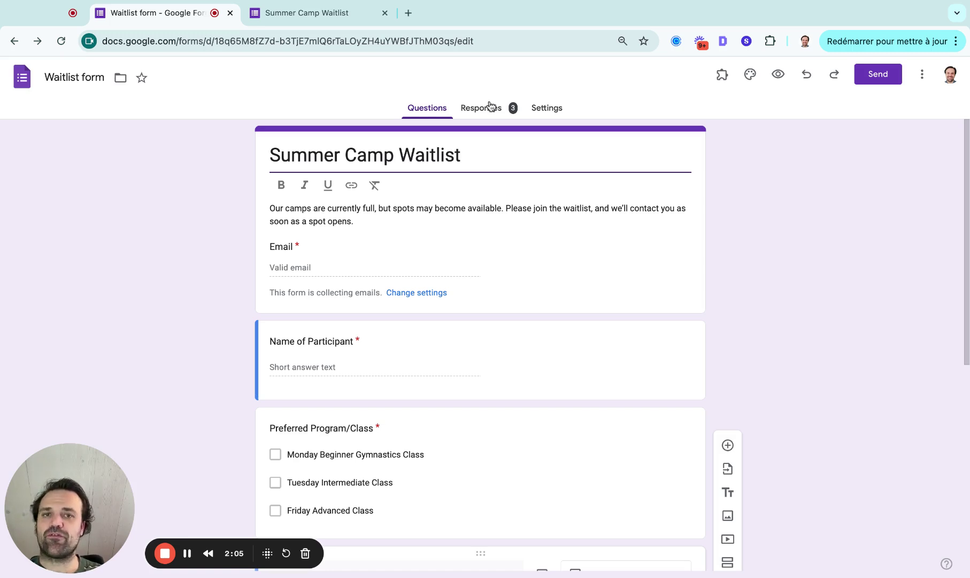
# Look over the summary charts for the form's 3 responses.
pyautogui.click(490, 106)
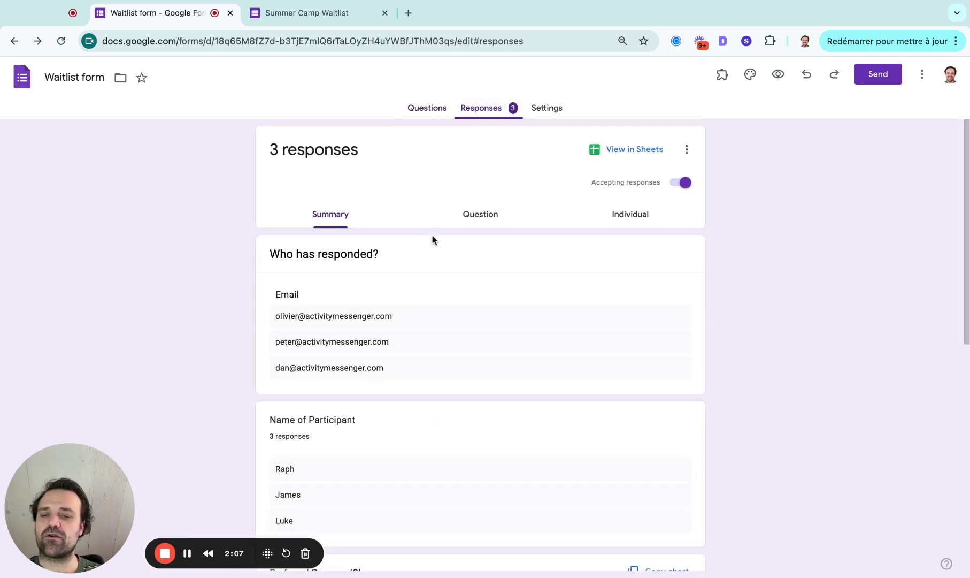
pyautogui.scroll(-8, 432, 239)
pyautogui.scroll(6, 432, 240)
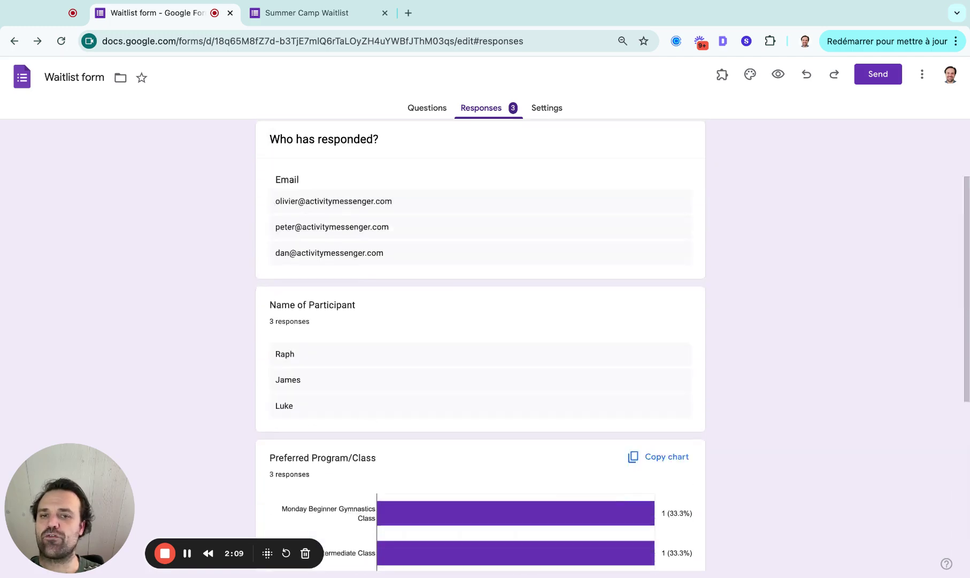
pyautogui.scroll(2, 432, 240)
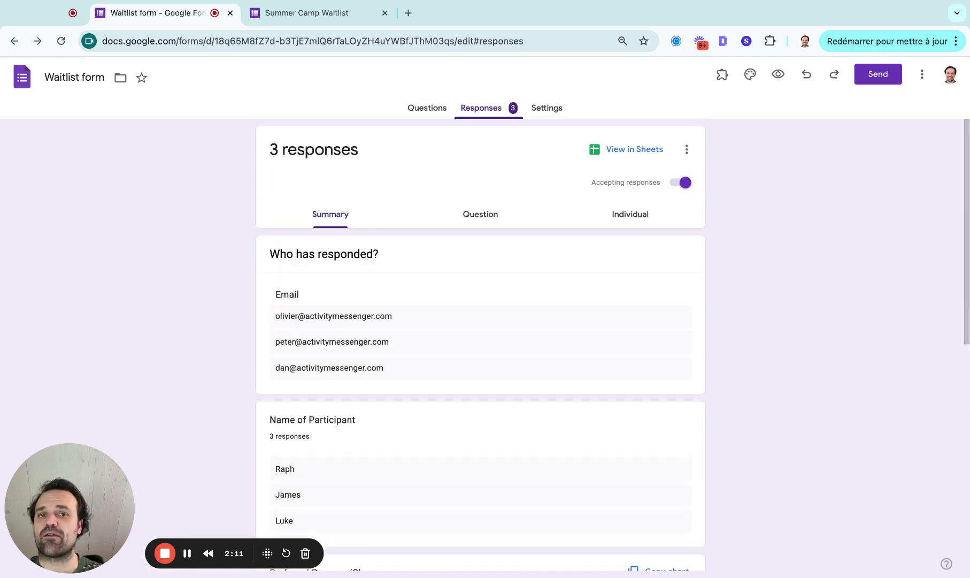
# Open the 3 responses in the linked Waitlist form (Responses) spreadsheet.
pyautogui.click(632, 150)
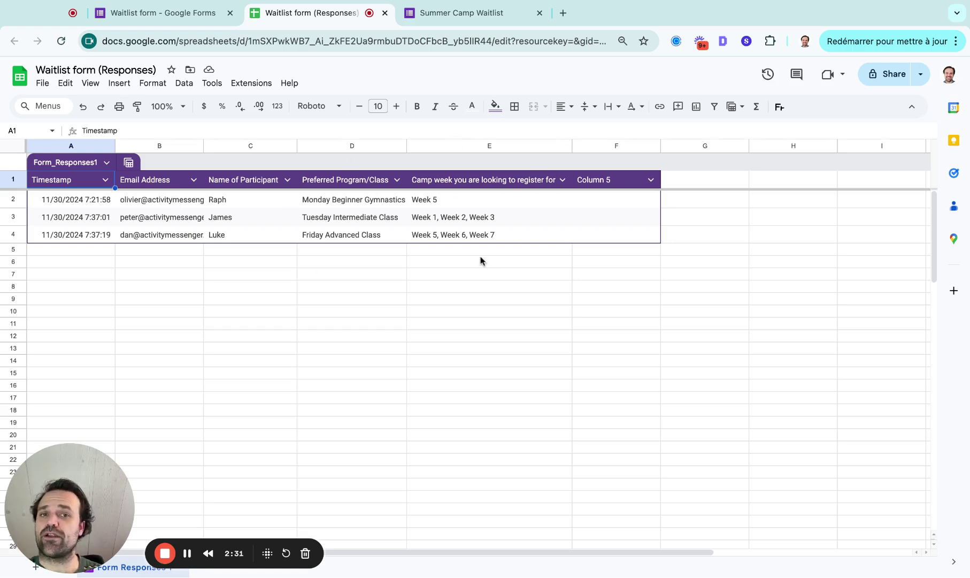
# Filter Preferred Program/Class to only Tuesday Intermediate Class, excluding the Monday and Friday classes.
pyautogui.click(396, 180)
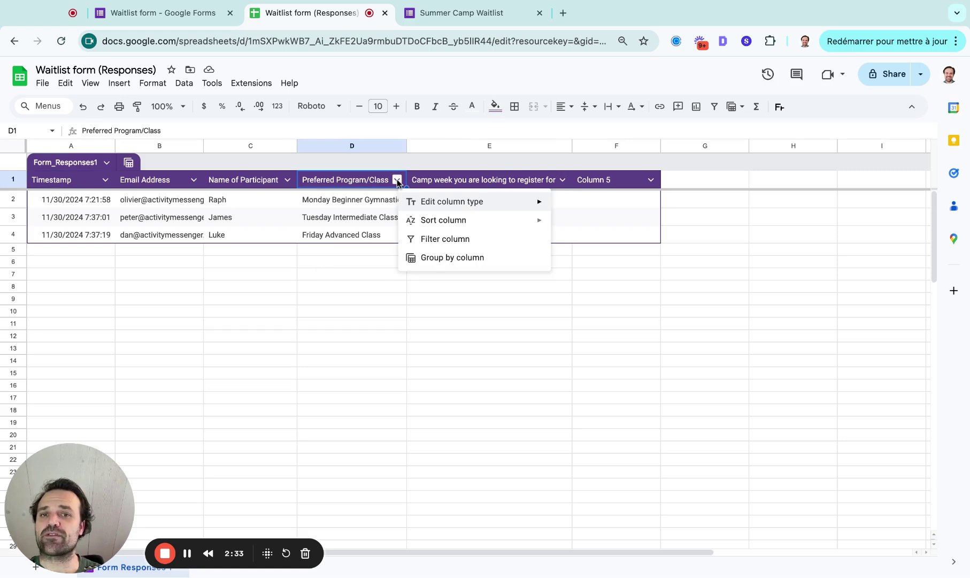
pyautogui.click(421, 239)
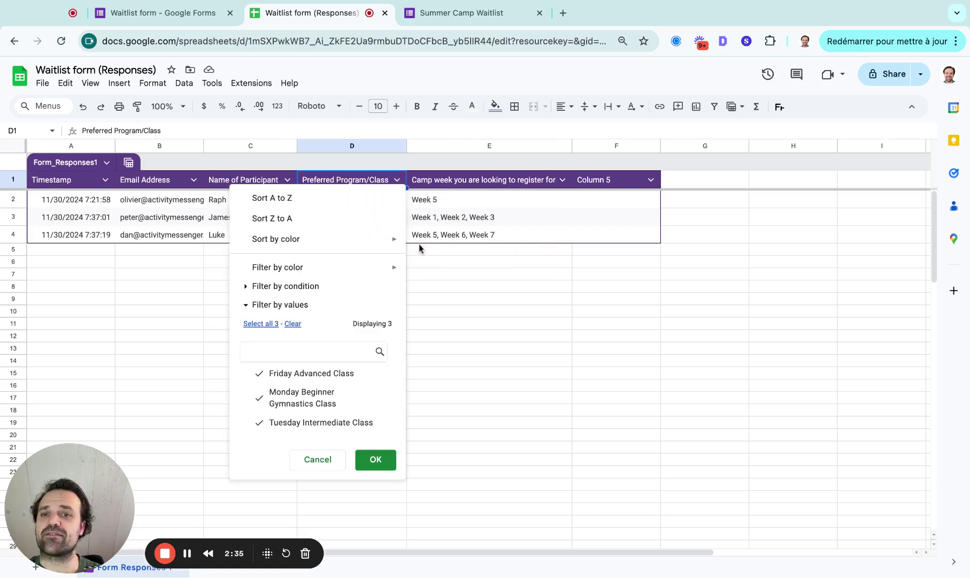
pyautogui.click(320, 379)
pyautogui.click(317, 397)
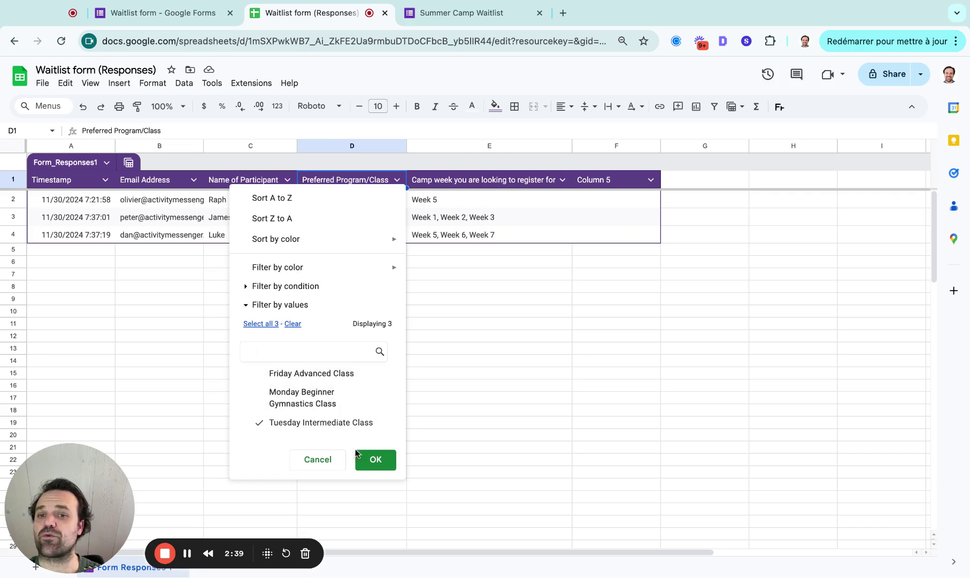
pyautogui.click(376, 462)
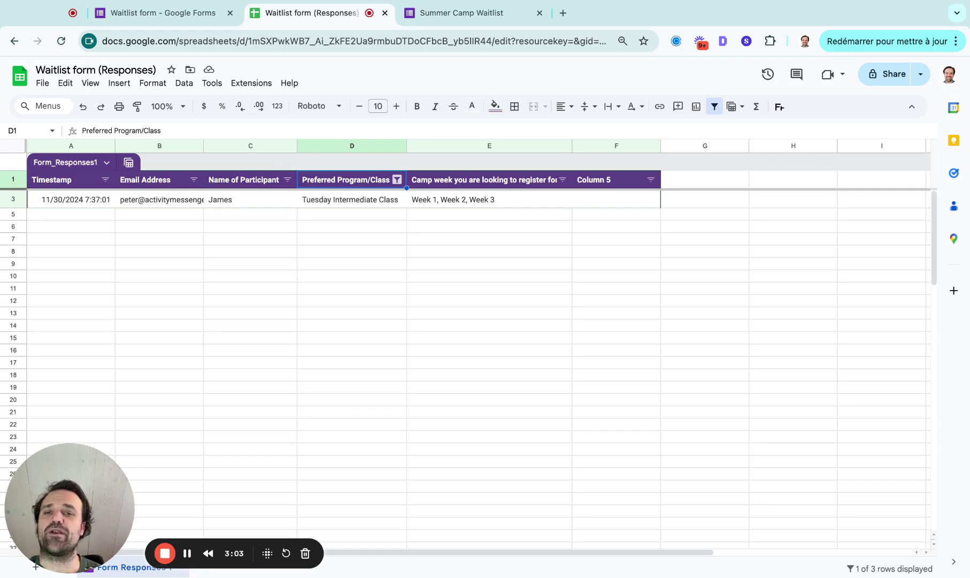
# Switch back to the Waitlist form's Responses page in Google Forms.
pyautogui.click(183, 18)
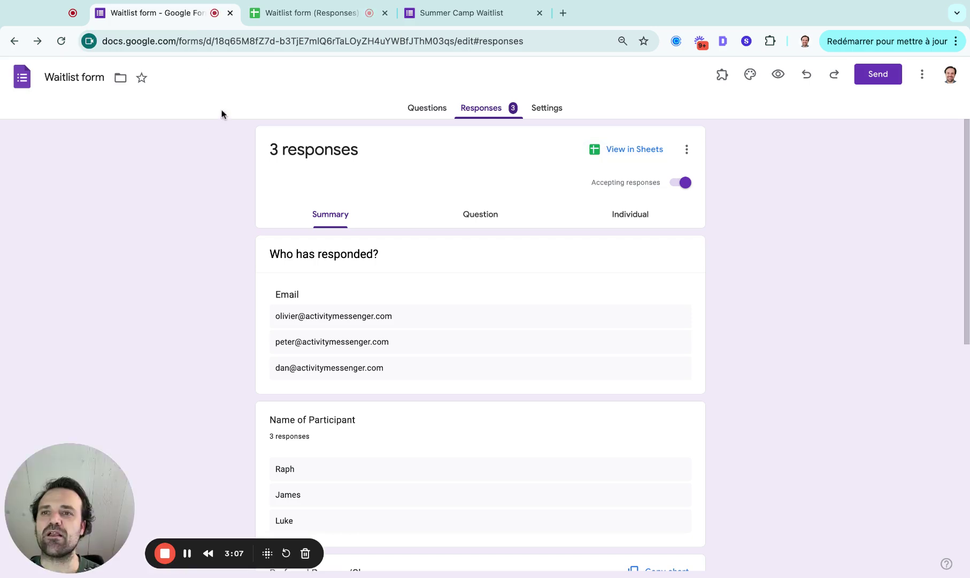